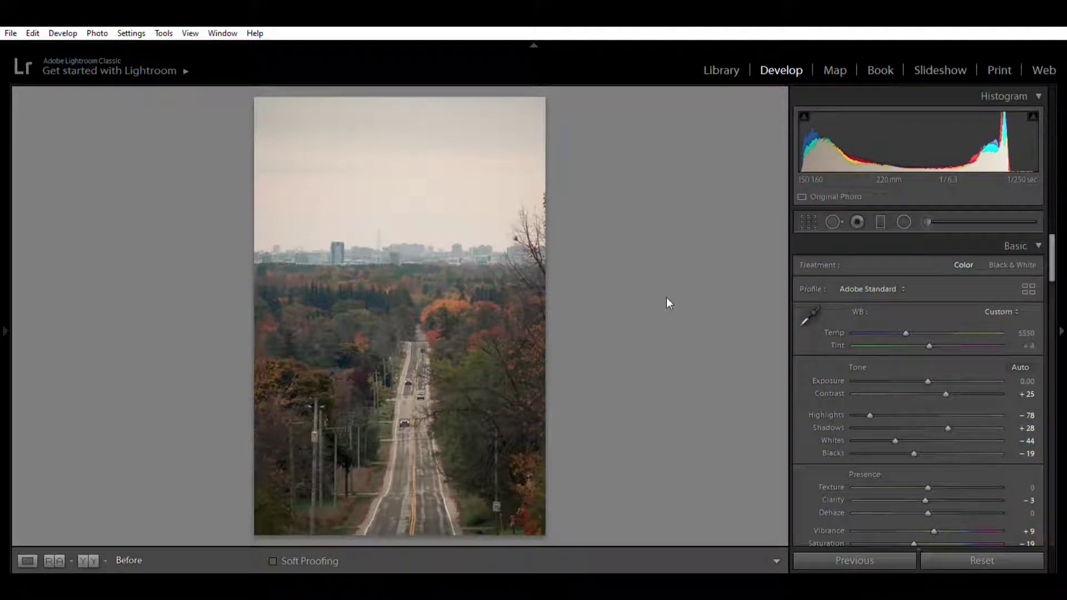
Leave the Before view and reset all Develop edits on the autumn road photo to defaults.
{"action": "key", "text": "backslash"}
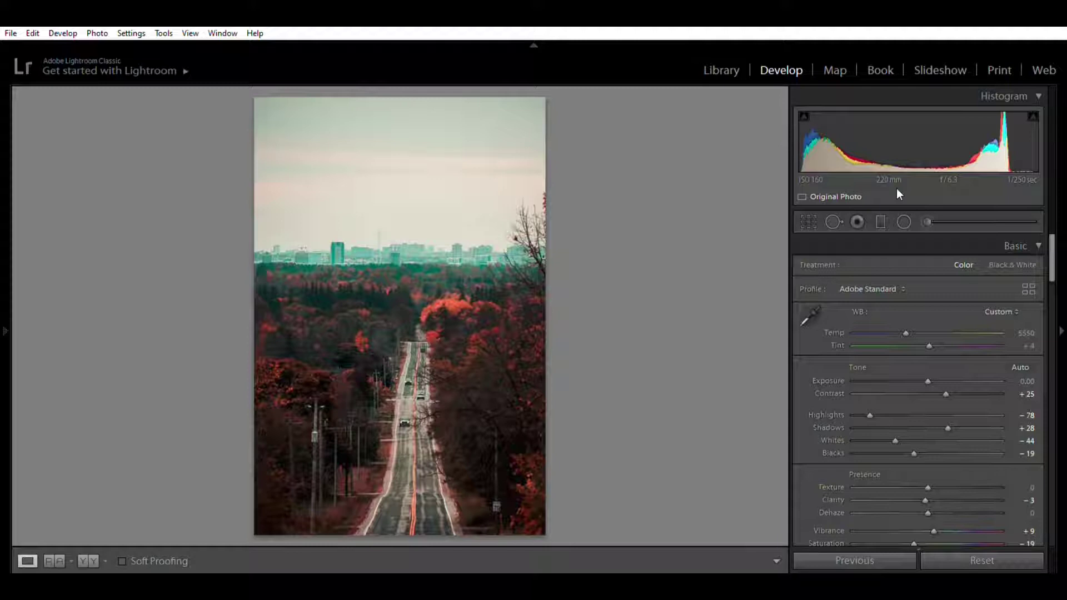
{"action": "left_click", "coordinate": [982, 560]}
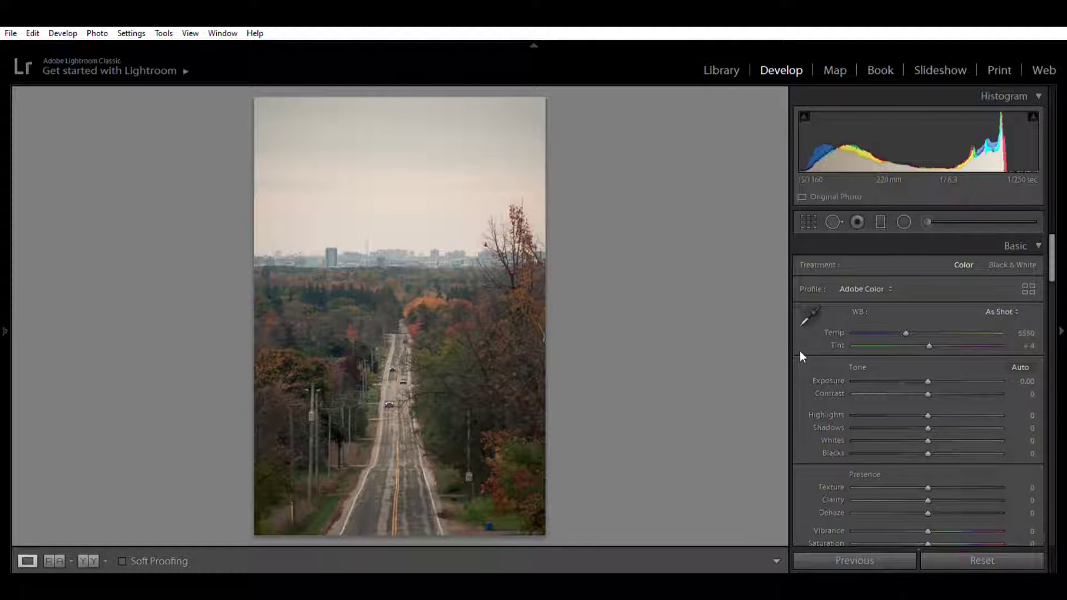
Tick Enable Profile Corrections in the Lens Corrections panel, then return to the Basic panel.
{"action": "scroll", "coordinate": [800, 353], "scroll_direction": "down", "scroll_amount": 20}
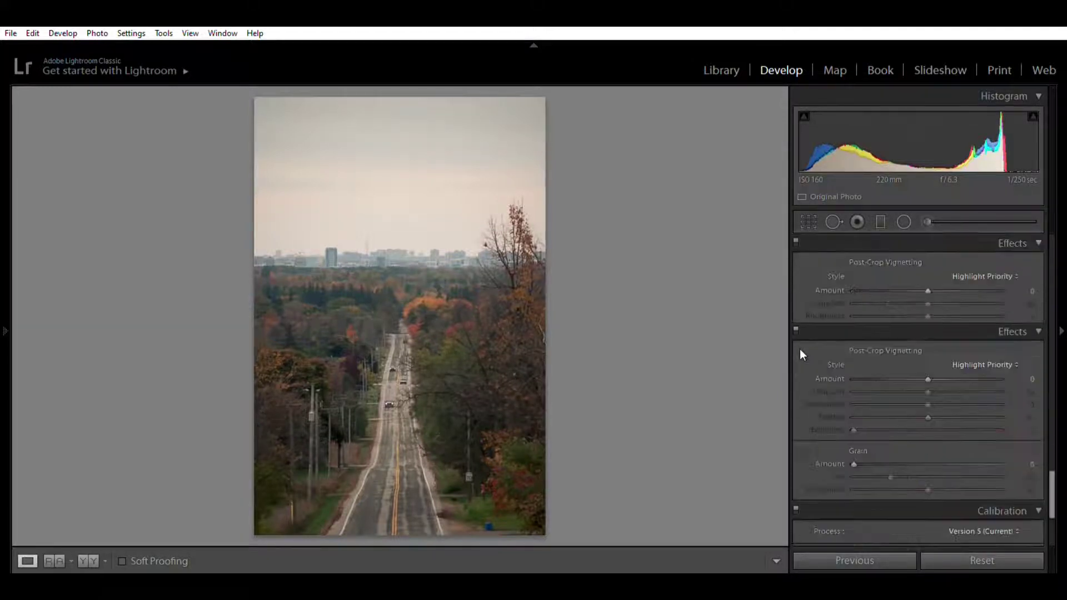
{"action": "scroll", "coordinate": [799, 350], "scroll_direction": "up", "scroll_amount": 6}
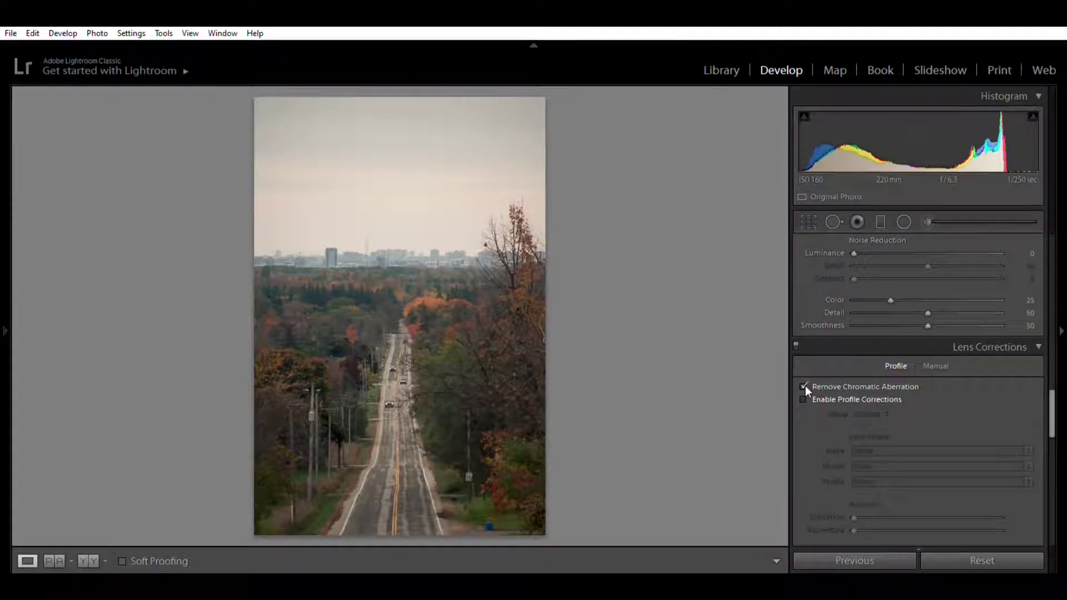
{"action": "left_click", "coordinate": [803, 399]}
{"action": "scroll", "coordinate": [826, 428], "scroll_direction": "up", "scroll_amount": 5}
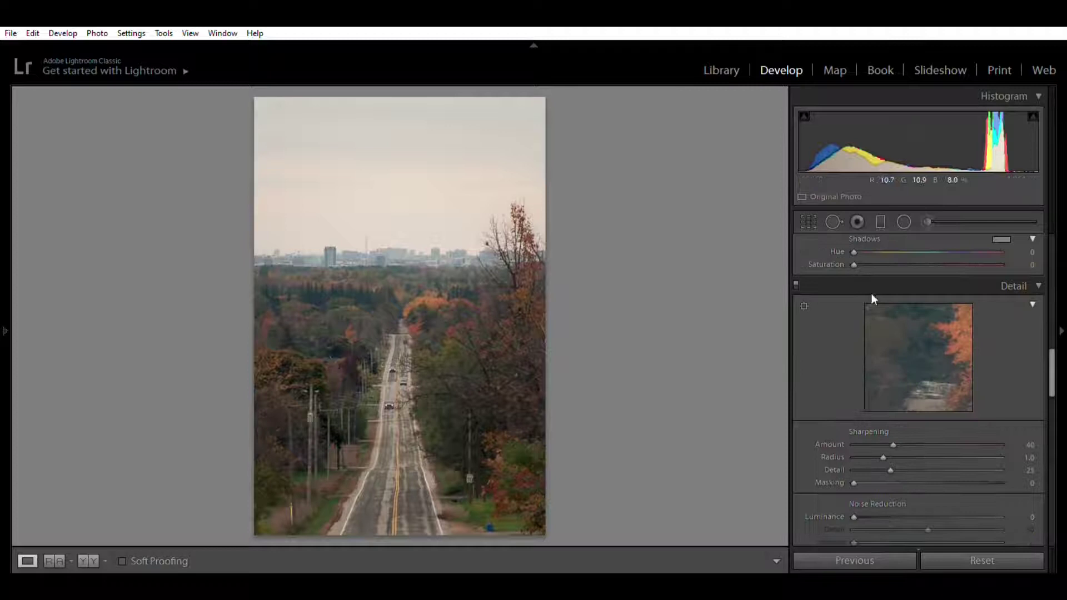
{"action": "scroll", "coordinate": [872, 294], "scroll_direction": "up", "scroll_amount": 5}
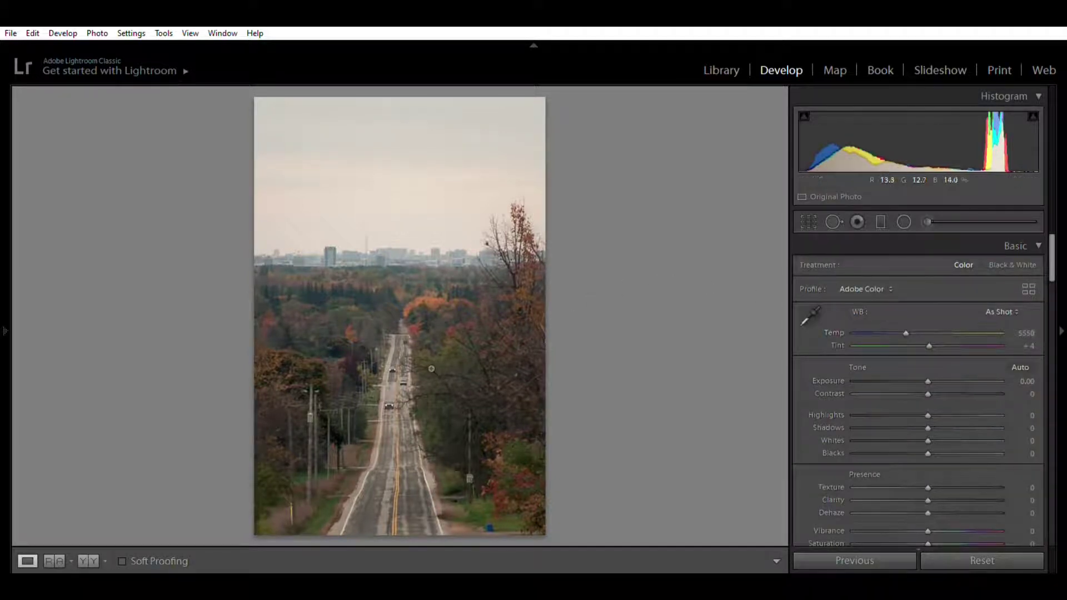
In Basic, set Temp 4851, Exposure +0.16, Contrast +38, Highlights -84 and Shadows +33.
{"action": "left_click_drag", "start_coordinate": [906, 333], "coordinate": [896, 321]}
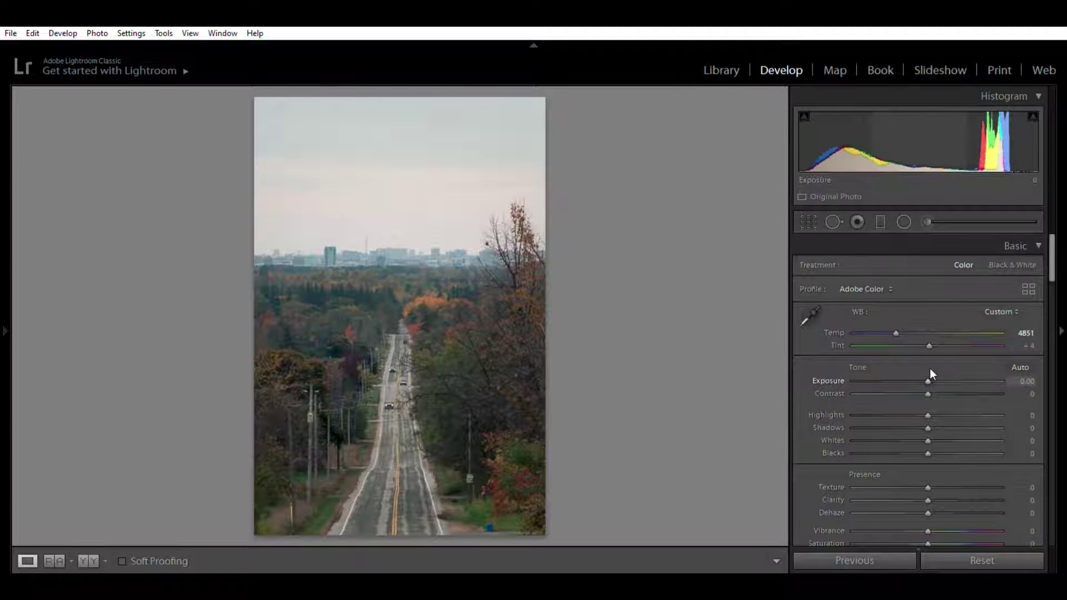
{"action": "left_click_drag", "start_coordinate": [929, 368], "coordinate": [932, 369]}
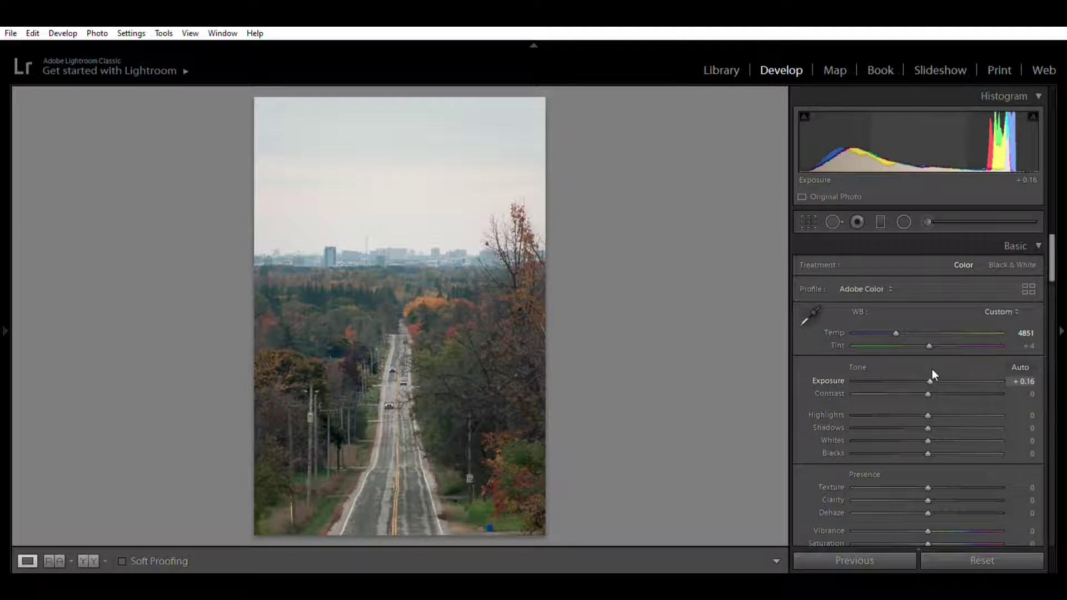
{"action": "left_click_drag", "start_coordinate": [931, 394], "coordinate": [956, 379]}
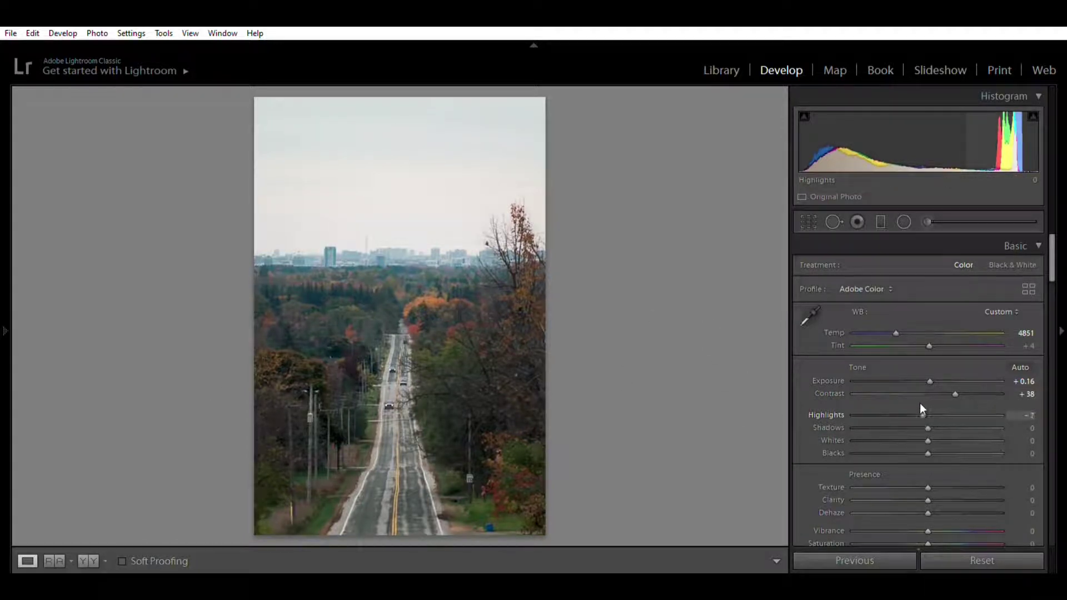
{"action": "left_click_drag", "start_coordinate": [920, 404], "coordinate": [864, 405]}
{"action": "left_click_drag", "start_coordinate": [927, 427], "coordinate": [888, 439]}
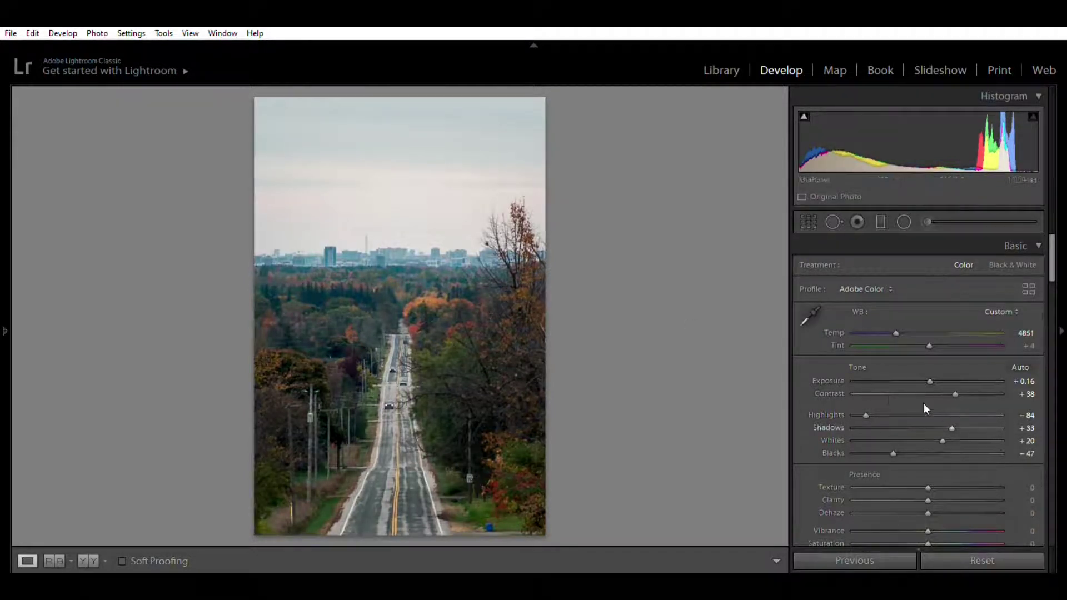
{"action": "scroll", "coordinate": [857, 392], "scroll_direction": "down", "scroll_amount": 3}
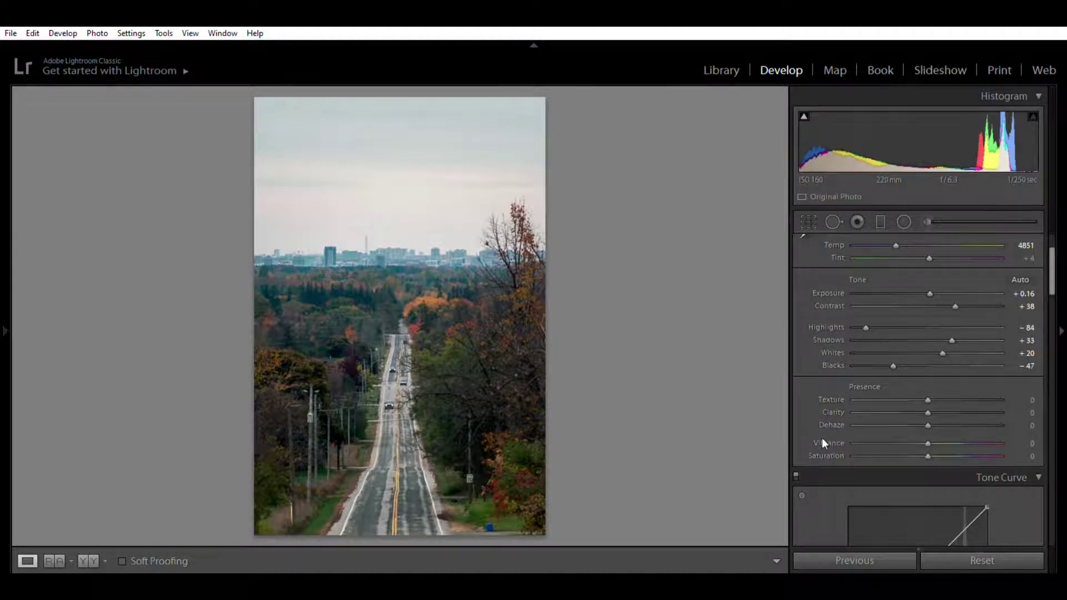
Add RGB curve points at about 25%, 48% and 82%, raising the midtone slightly.
{"action": "scroll", "coordinate": [821, 438], "scroll_direction": "down", "scroll_amount": 6}
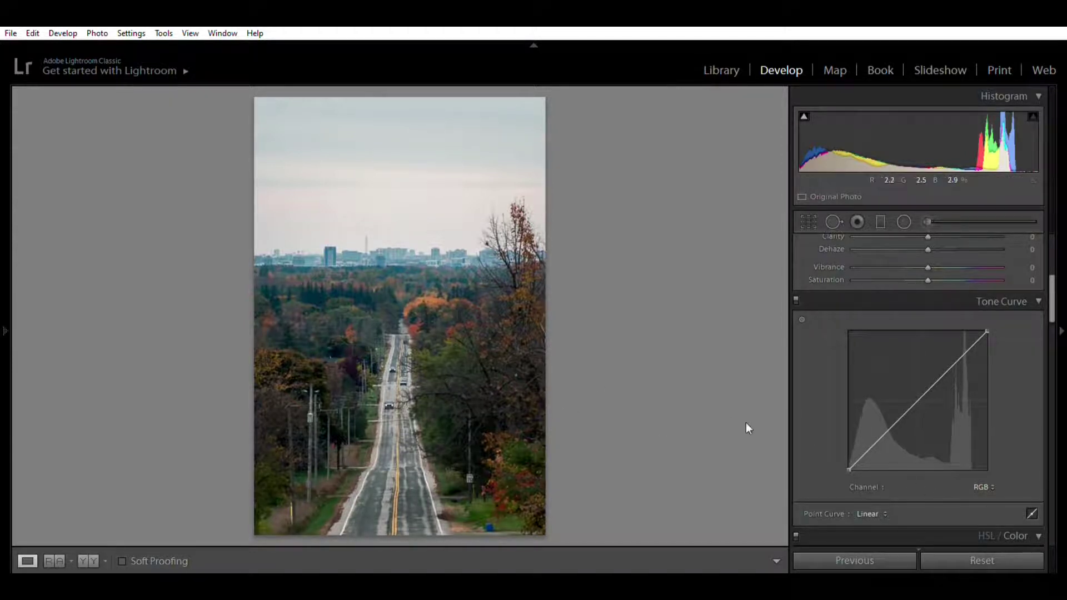
{"action": "left_click", "coordinate": [882, 437]}
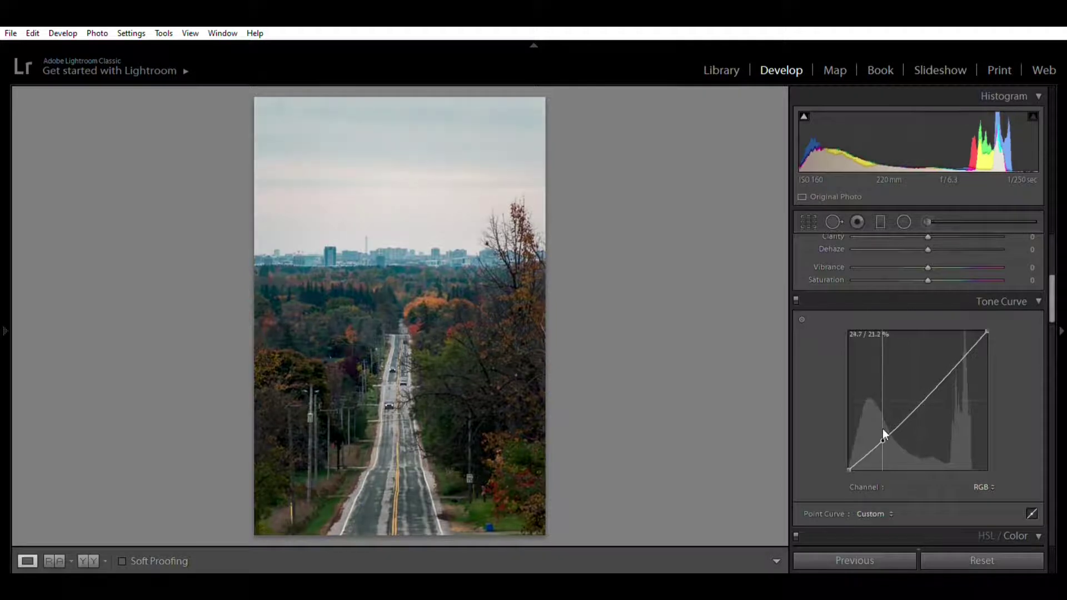
{"action": "left_click", "coordinate": [915, 392]}
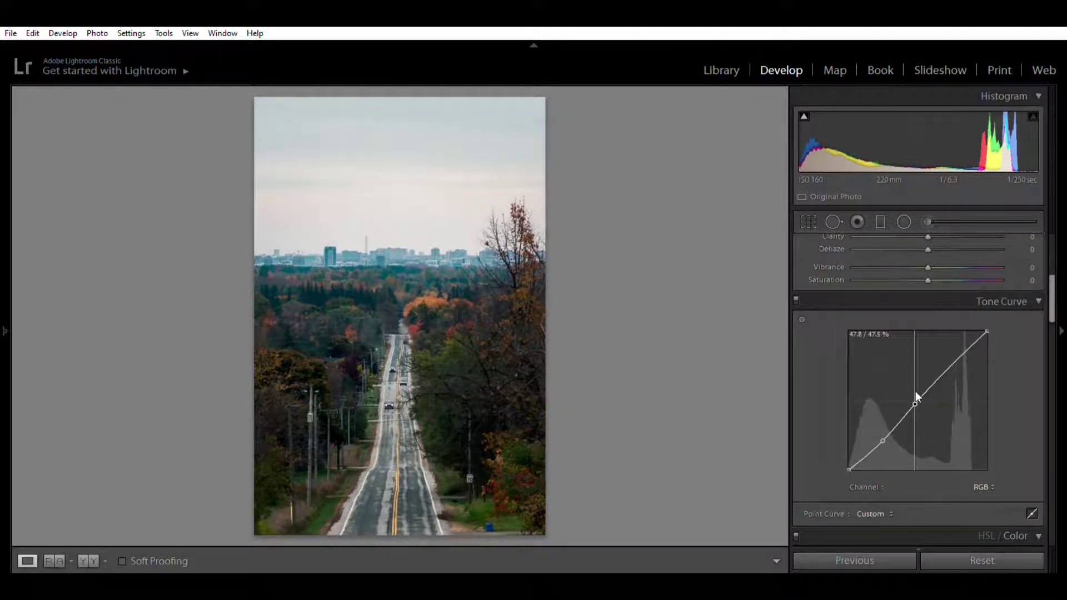
{"action": "left_click_drag", "start_coordinate": [915, 391], "coordinate": [914, 389]}
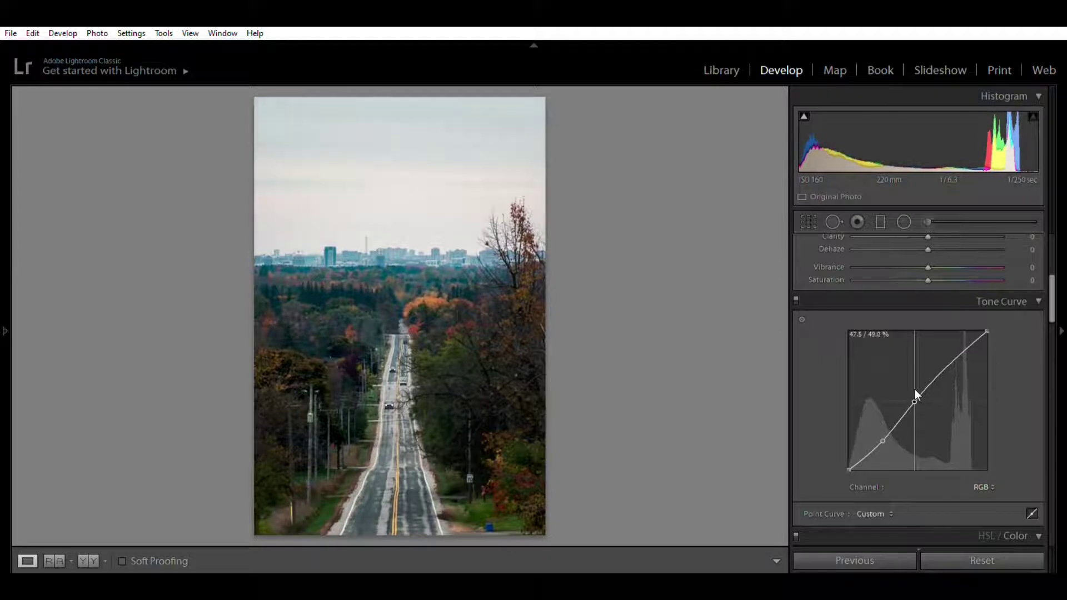
{"action": "left_click", "coordinate": [962, 342]}
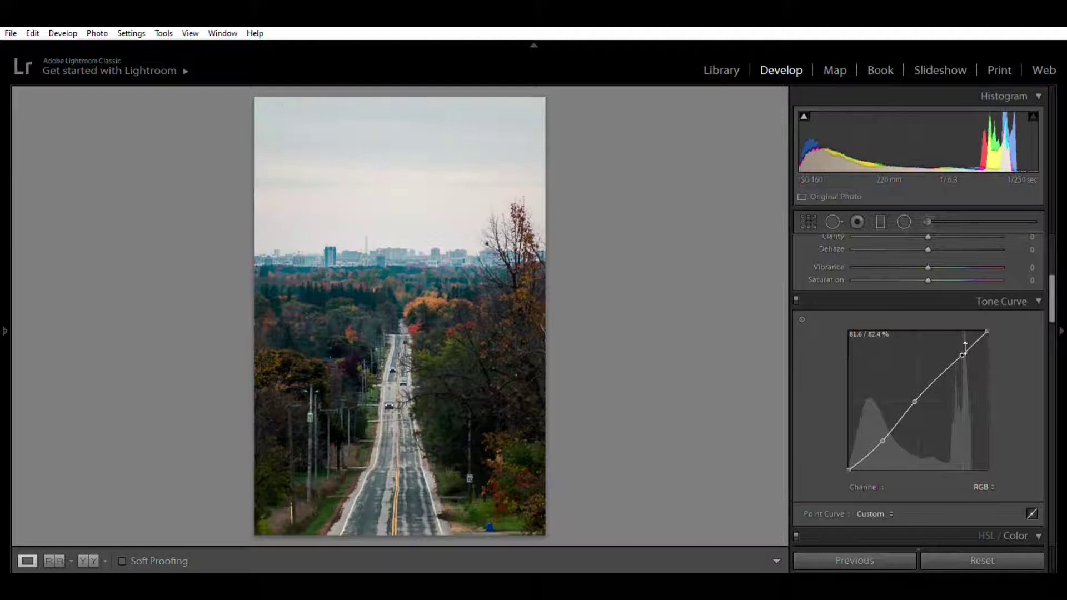
{"action": "scroll", "coordinate": [839, 386], "scroll_direction": "down", "scroll_amount": 3}
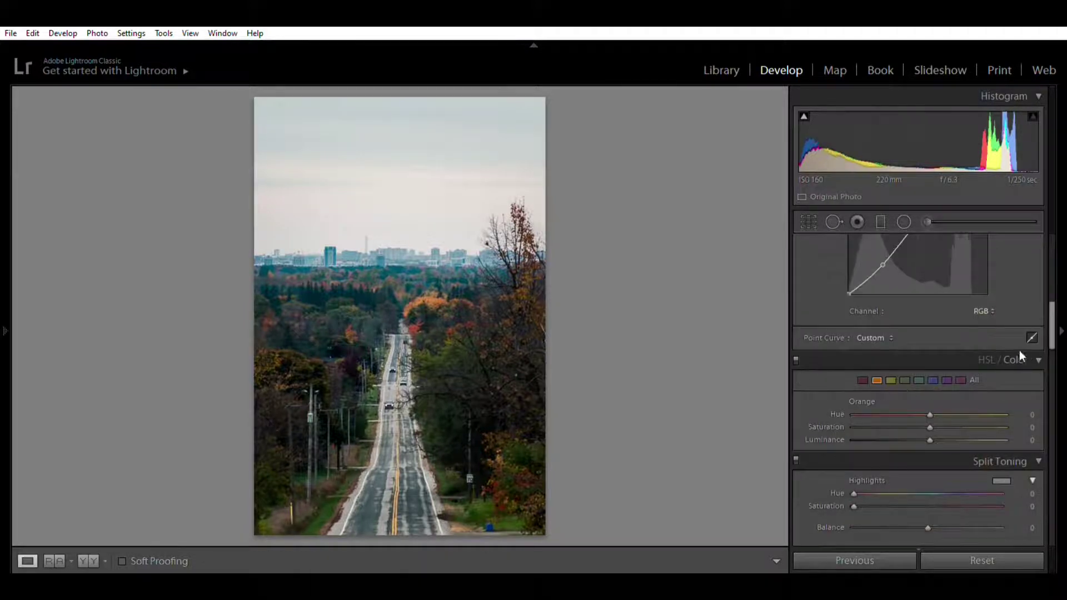
In Calibration, set Red Primary Hue +72 and Red Primary Saturation +27.
{"action": "scroll", "coordinate": [843, 365], "scroll_direction": "down", "scroll_amount": 5}
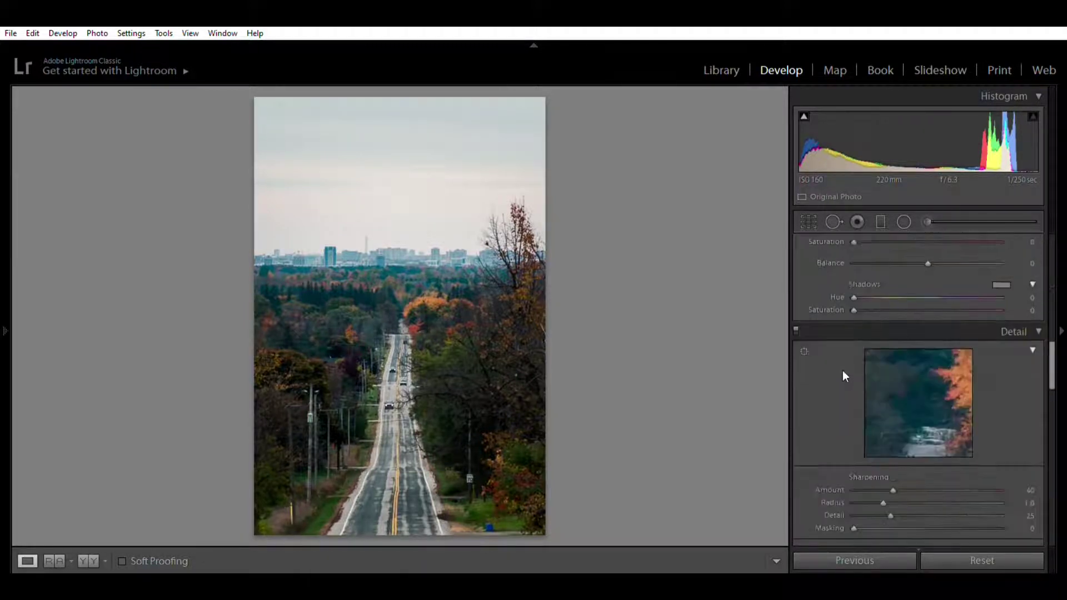
{"action": "scroll", "coordinate": [844, 369], "scroll_direction": "down", "scroll_amount": 10}
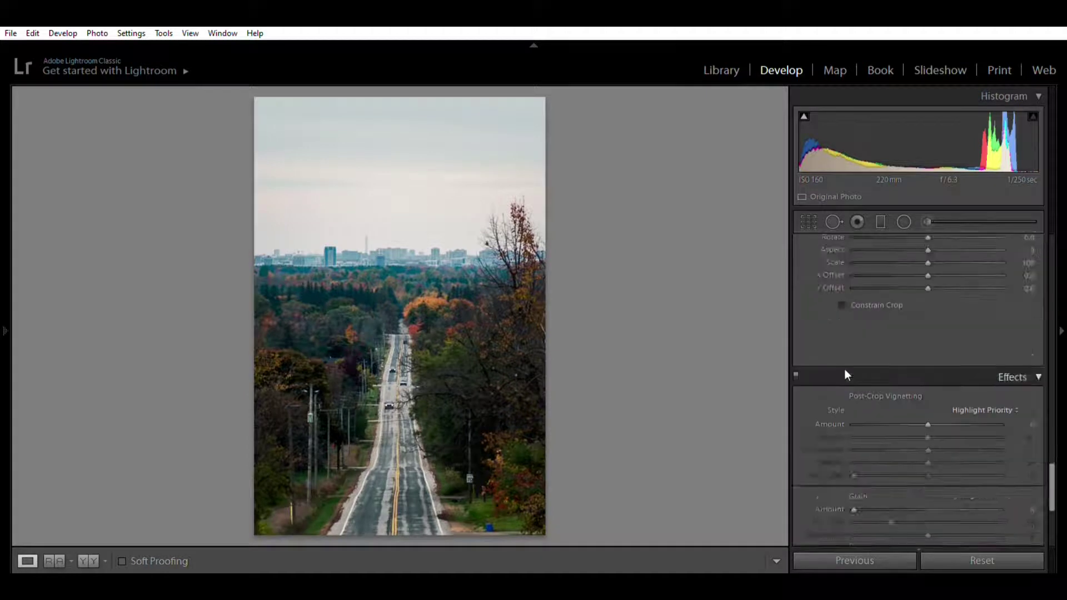
{"action": "scroll", "coordinate": [844, 369], "scroll_direction": "down", "scroll_amount": 4}
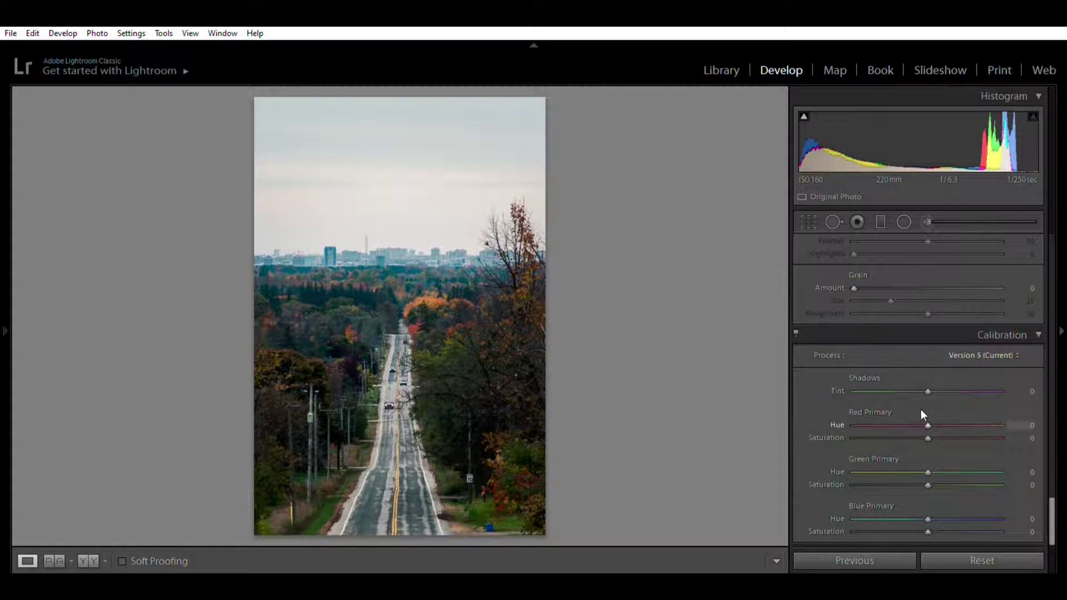
{"action": "left_click_drag", "start_coordinate": [928, 412], "coordinate": [982, 421]}
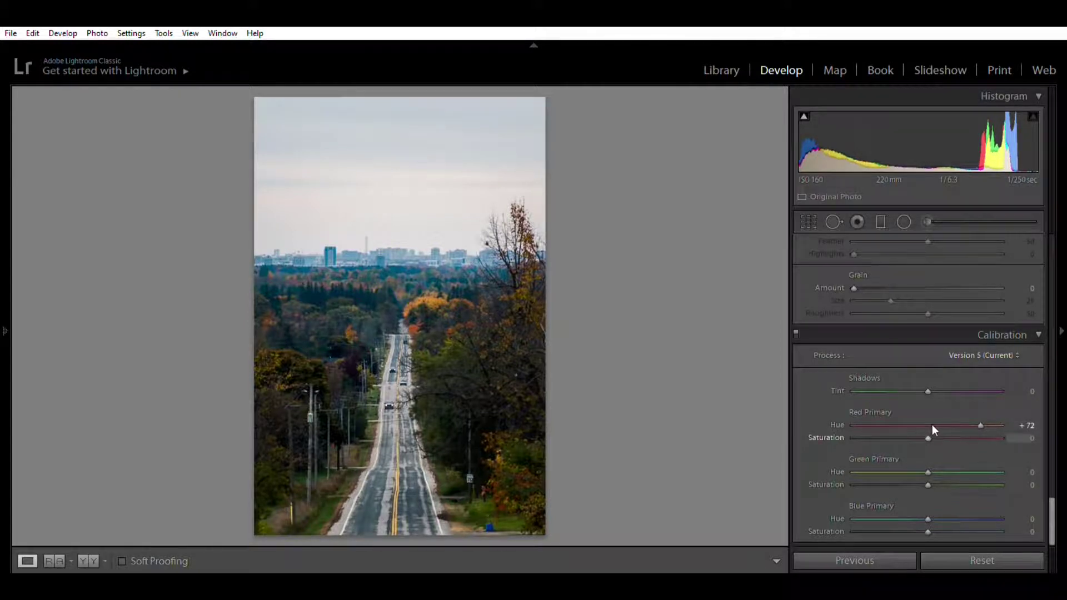
{"action": "mouse_move", "coordinate": [932, 424]}
{"action": "left_mouse_down"}
{"action": "mouse_move", "coordinate": [943, 422]}
{"action": "mouse_move", "coordinate": [921, 426]}
{"action": "mouse_move", "coordinate": [959, 426]}
{"action": "mouse_move", "coordinate": [950, 433]}
{"action": "left_mouse_up"}
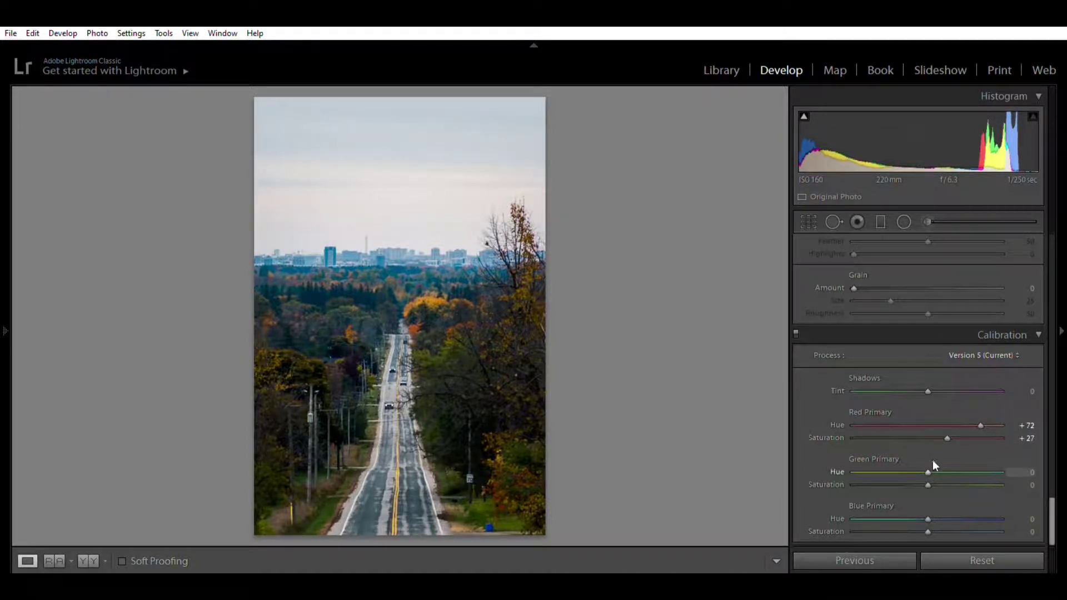
Set Green Primary Hue +76, Blue Primary Hue -77 and Blue Primary Saturation +24.
{"action": "left_click_drag", "start_coordinate": [937, 457], "coordinate": [1007, 465]}
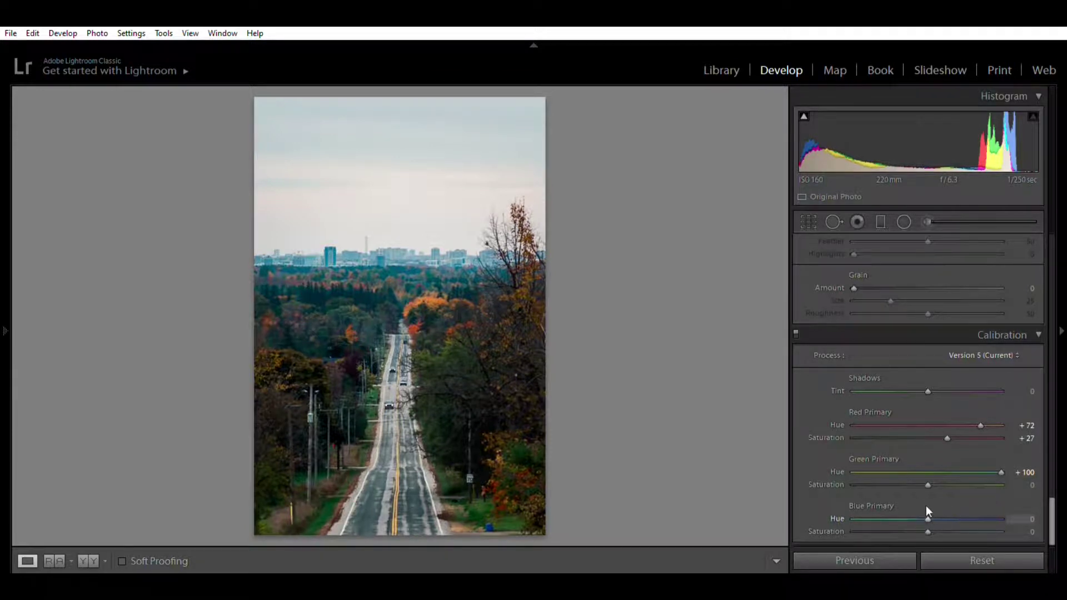
{"action": "left_click_drag", "start_coordinate": [926, 506], "coordinate": [849, 493]}
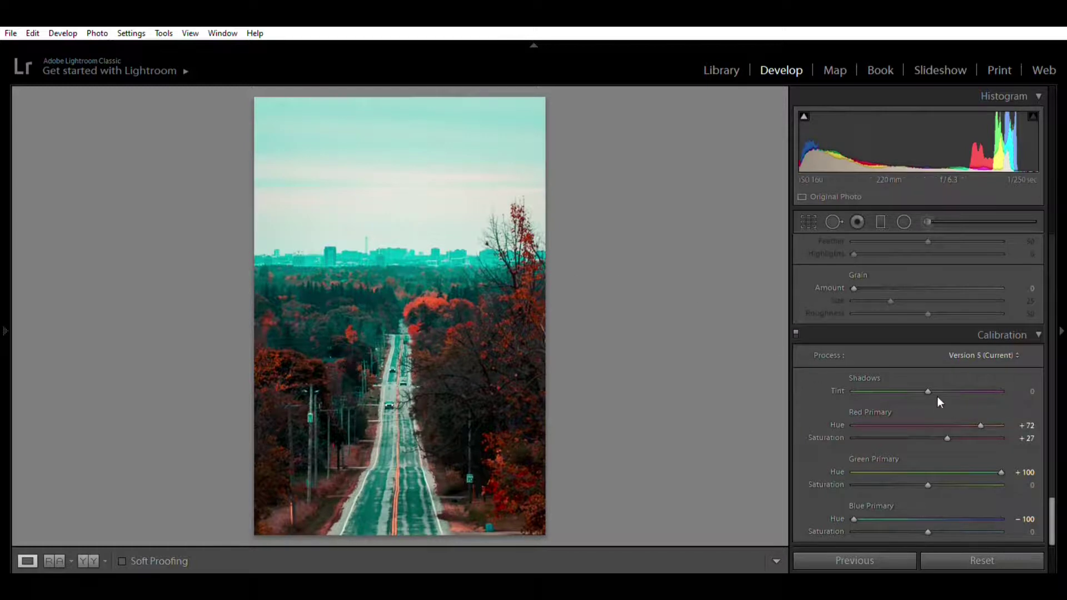
{"action": "left_click_drag", "start_coordinate": [991, 461], "coordinate": [962, 464]}
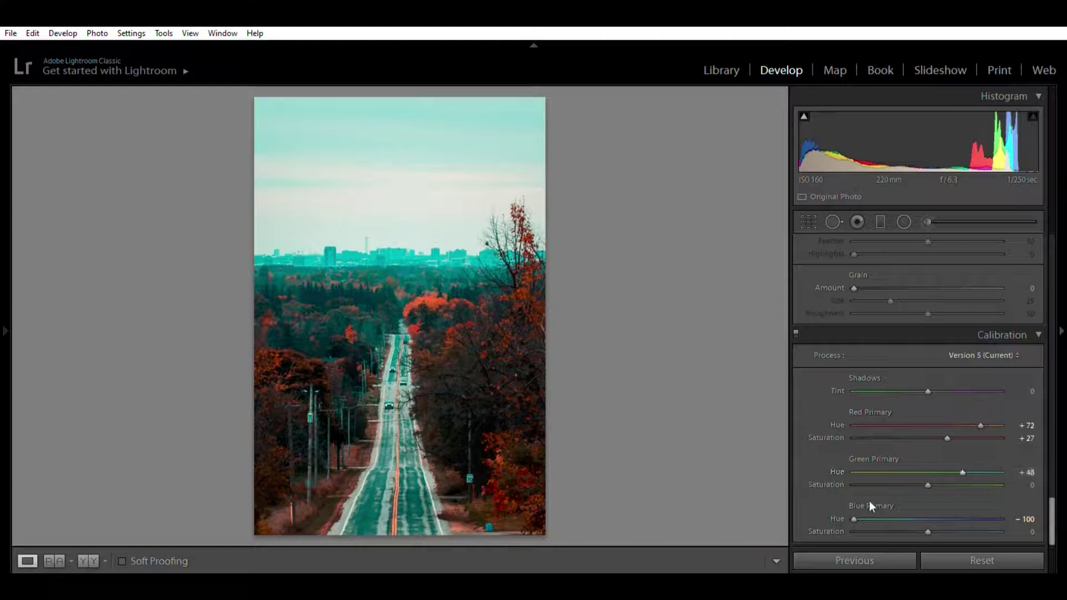
{"action": "left_click_drag", "start_coordinate": [869, 503], "coordinate": [876, 506]}
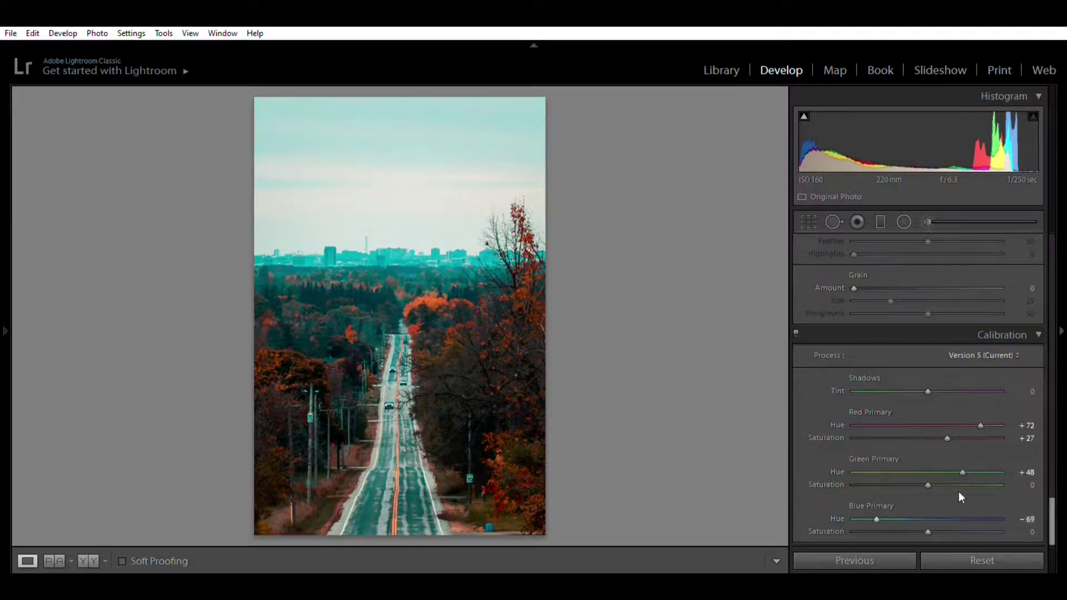
{"action": "left_click_drag", "start_coordinate": [962, 470], "coordinate": [985, 462]}
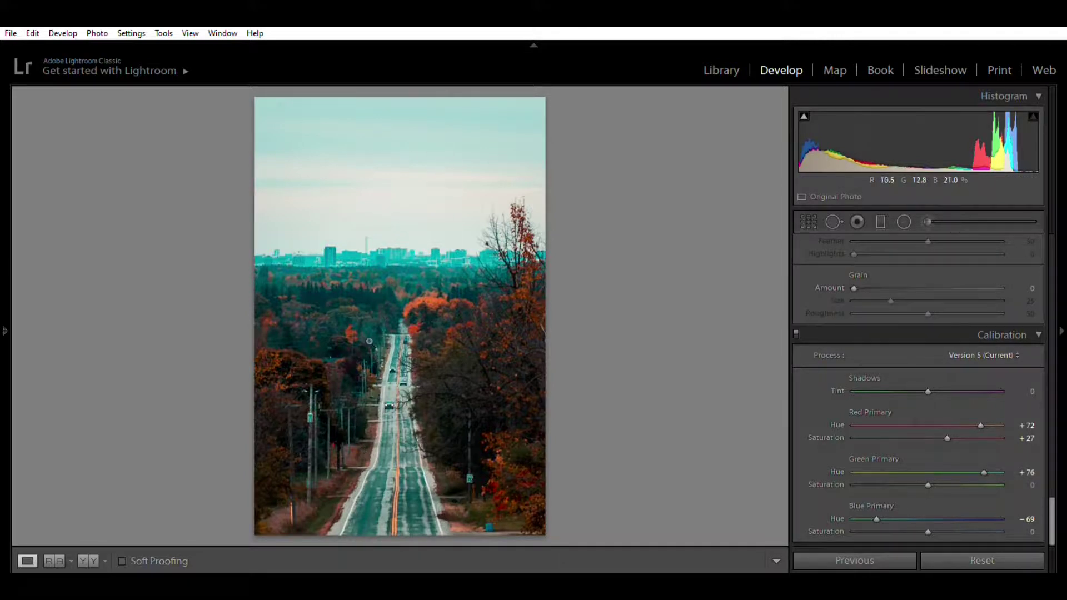
{"action": "left_click", "coordinate": [872, 504]}
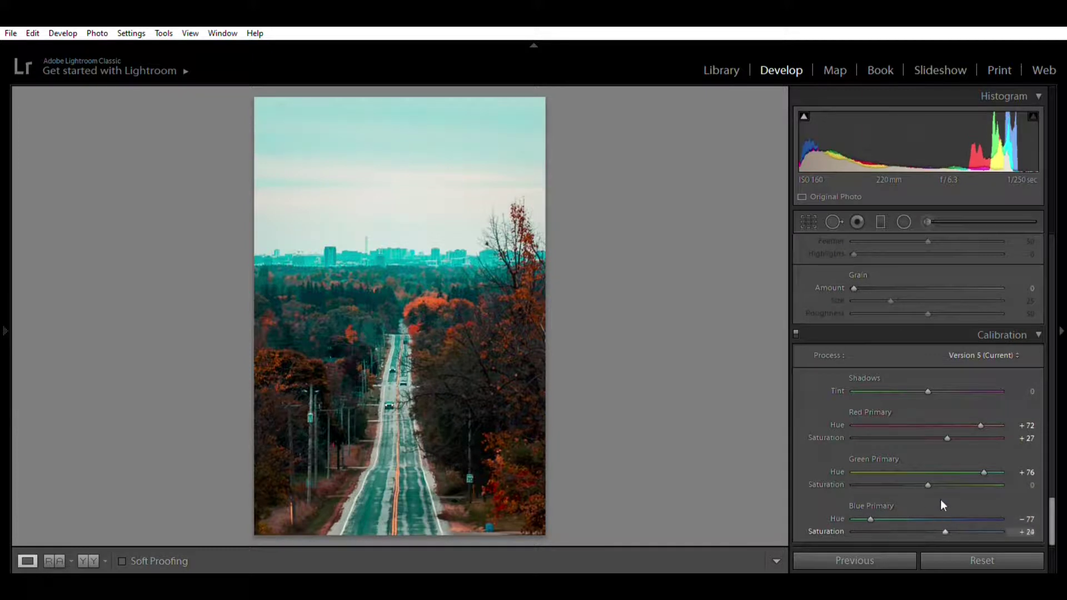
{"action": "scroll", "coordinate": [862, 407], "scroll_direction": "up", "scroll_amount": 5}
{"action": "scroll", "coordinate": [862, 402], "scroll_direction": "up", "scroll_amount": 10}
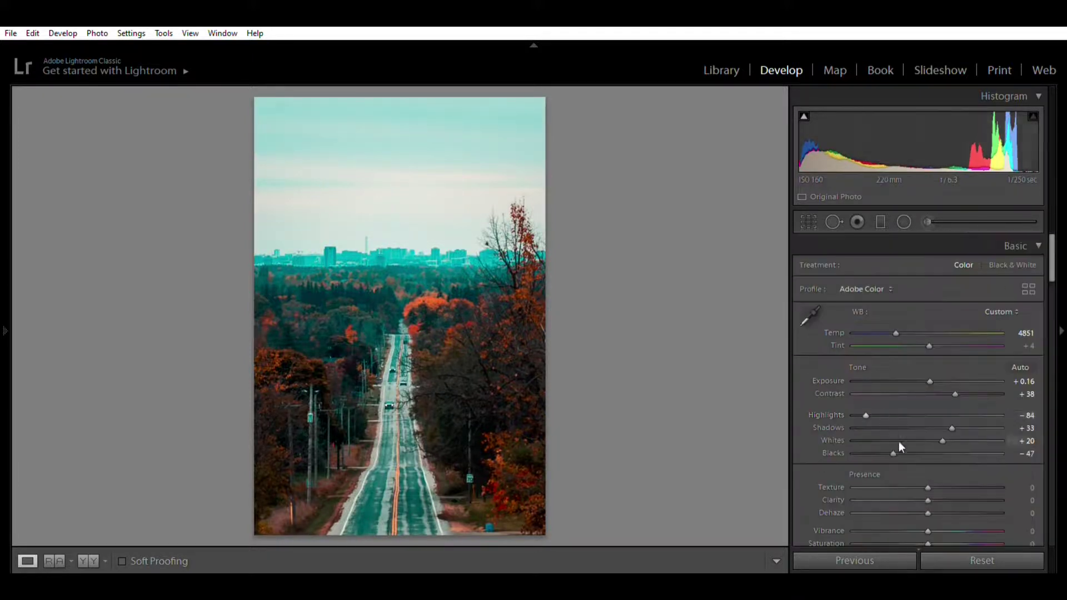
Set Texture +23, Clarity +19, Dehaze -7, Highlights -86 and Whites -9.
{"action": "scroll", "coordinate": [912, 473], "scroll_direction": "down", "scroll_amount": 2}
{"action": "left_click_drag", "start_coordinate": [928, 389], "coordinate": [920, 412]}
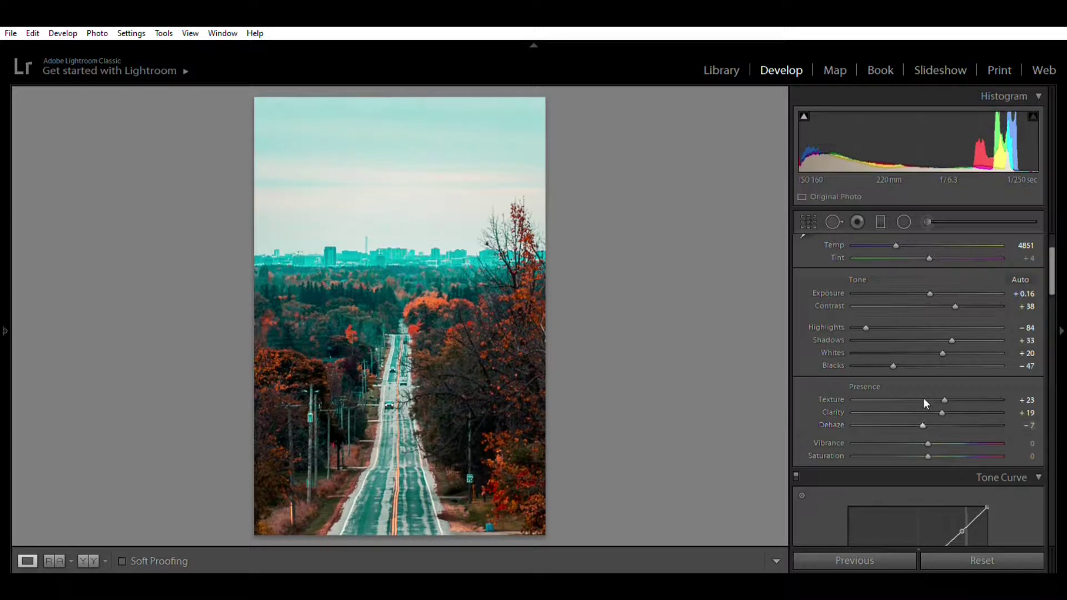
{"action": "left_click_drag", "start_coordinate": [866, 327], "coordinate": [861, 320]}
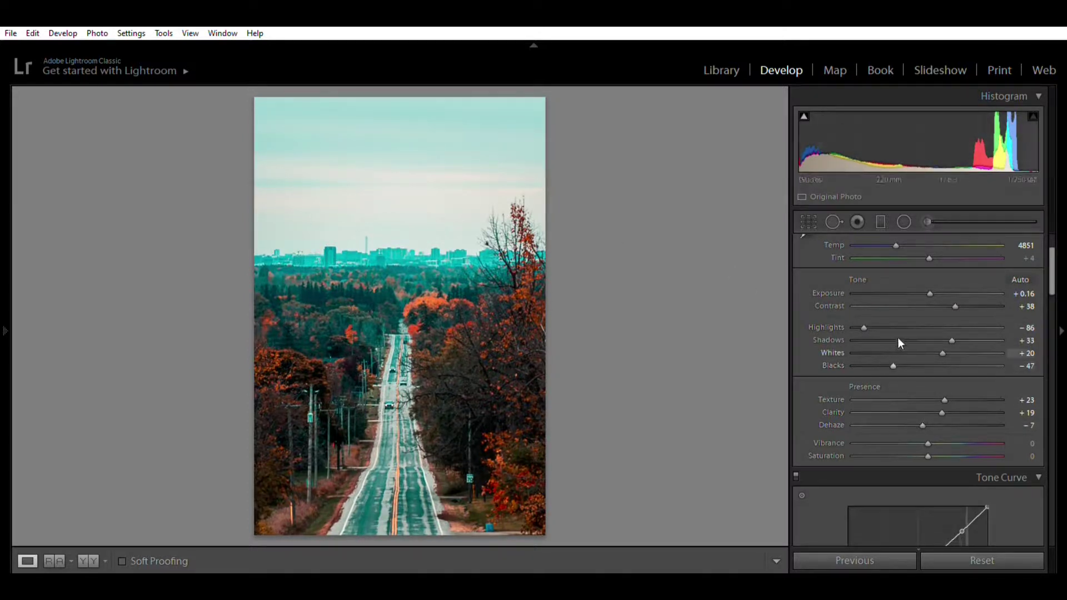
{"action": "left_click_drag", "start_coordinate": [930, 341], "coordinate": [922, 342]}
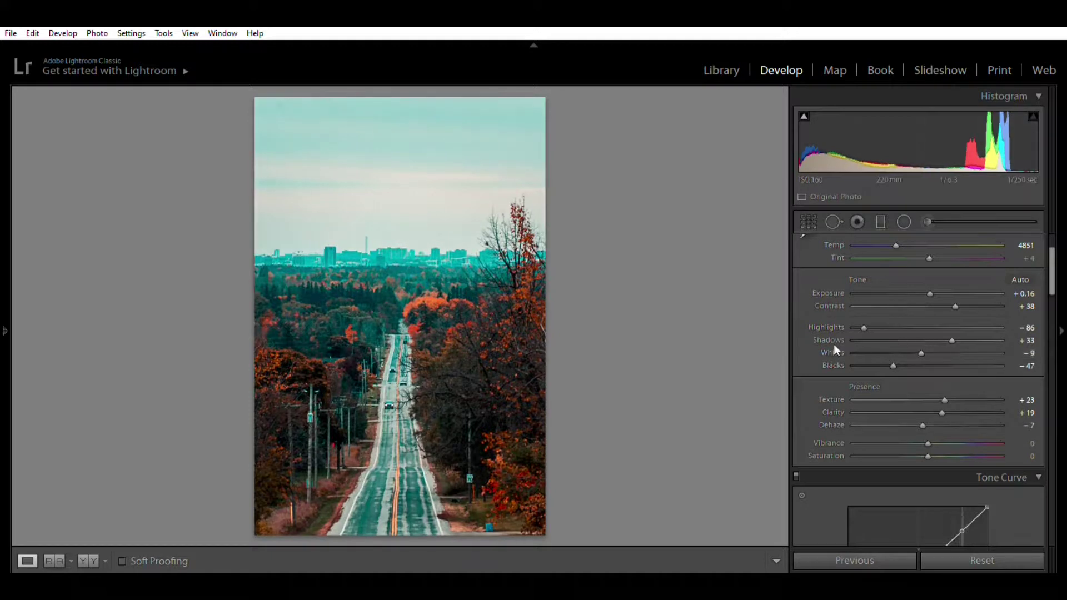
Raise Vibrance to +33 and lower Saturation to -22.
{"action": "scroll", "coordinate": [833, 344], "scroll_direction": "down", "scroll_amount": 3}
{"action": "left_click_drag", "start_coordinate": [931, 340], "coordinate": [946, 344]}
{"action": "key", "text": "period"}
{"action": "key", "text": "Down"}
{"action": "key", "text": "Down"}
{"action": "key", "text": "shift+Down"}
{"action": "key", "text": "shift+Down"}
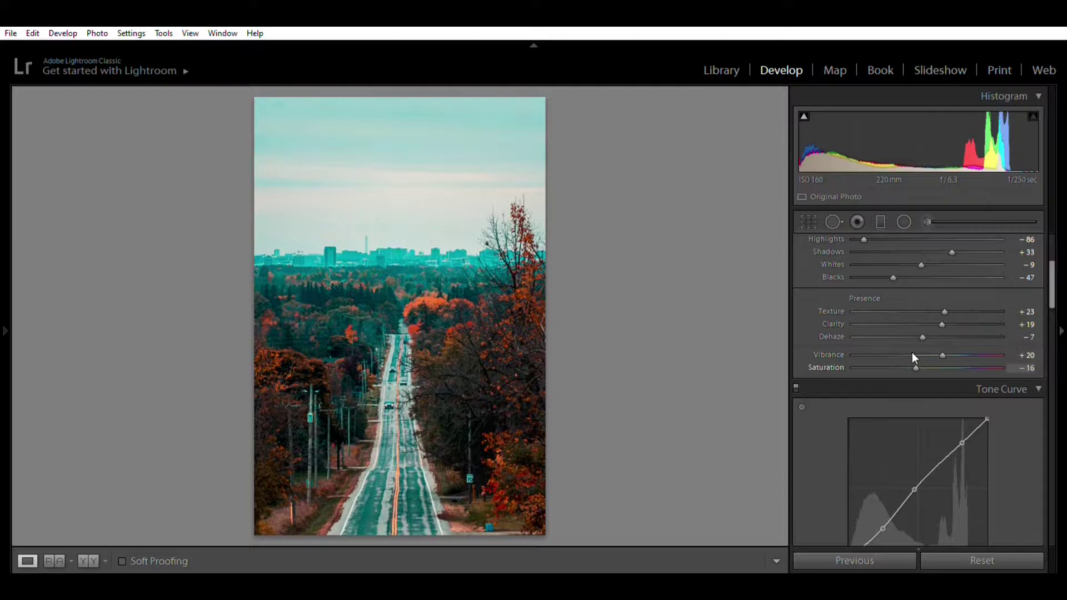
{"action": "key", "text": "Up"}
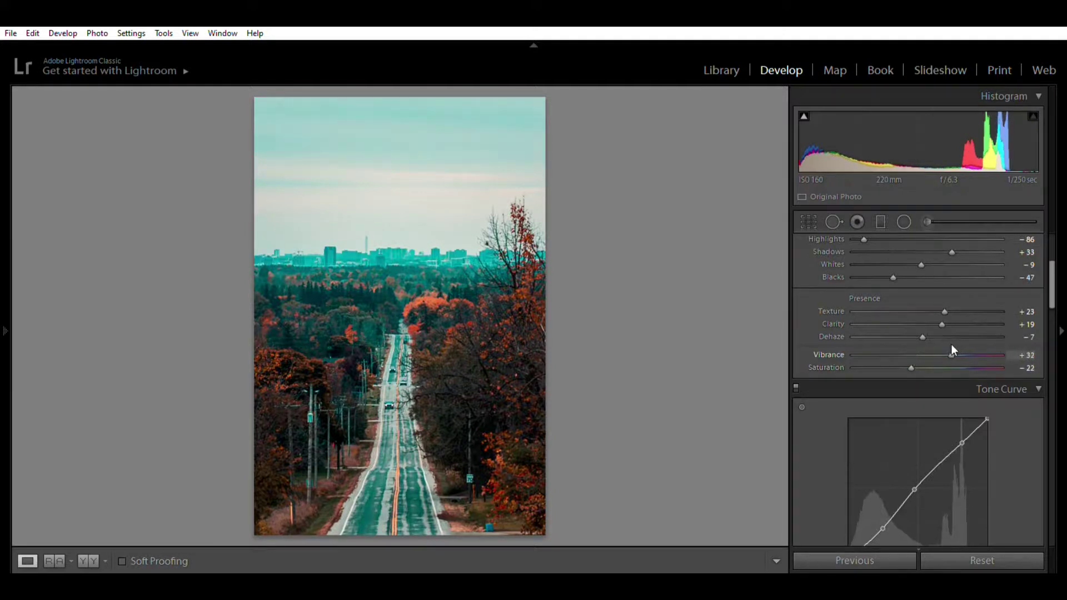
{"action": "scroll", "coordinate": [889, 356], "scroll_direction": "down", "scroll_amount": 6}
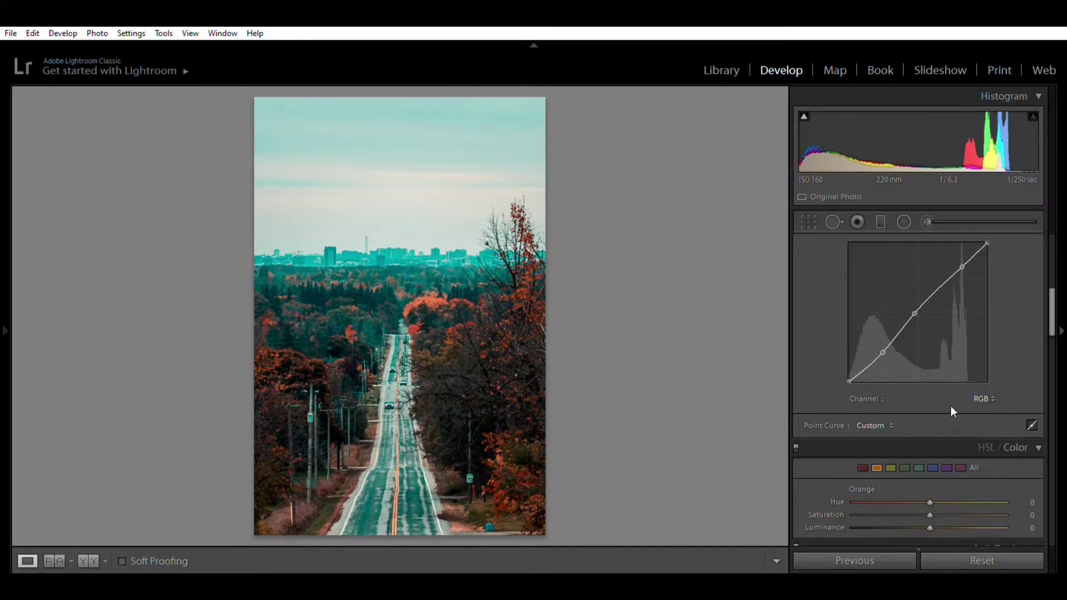
On the Blue tone curve channel, adjust the highlight point slightly, then compare with Before.
{"action": "left_click", "coordinate": [983, 399]}
{"action": "left_click", "coordinate": [957, 420]}
{"action": "scroll", "coordinate": [936, 282], "scroll_direction": "up", "scroll_amount": 3}
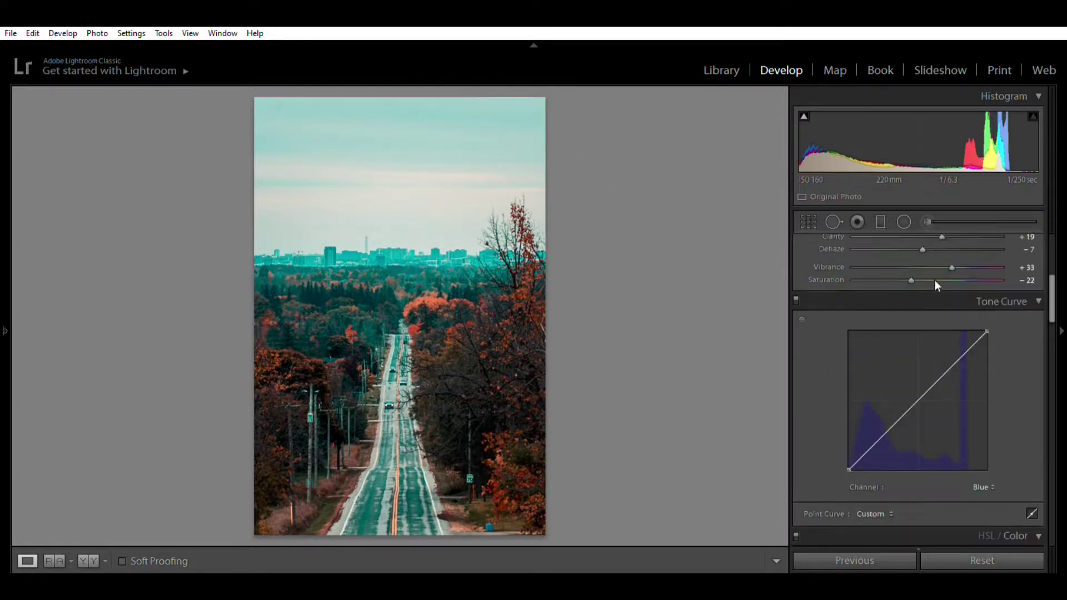
{"action": "left_click", "coordinate": [802, 318]}
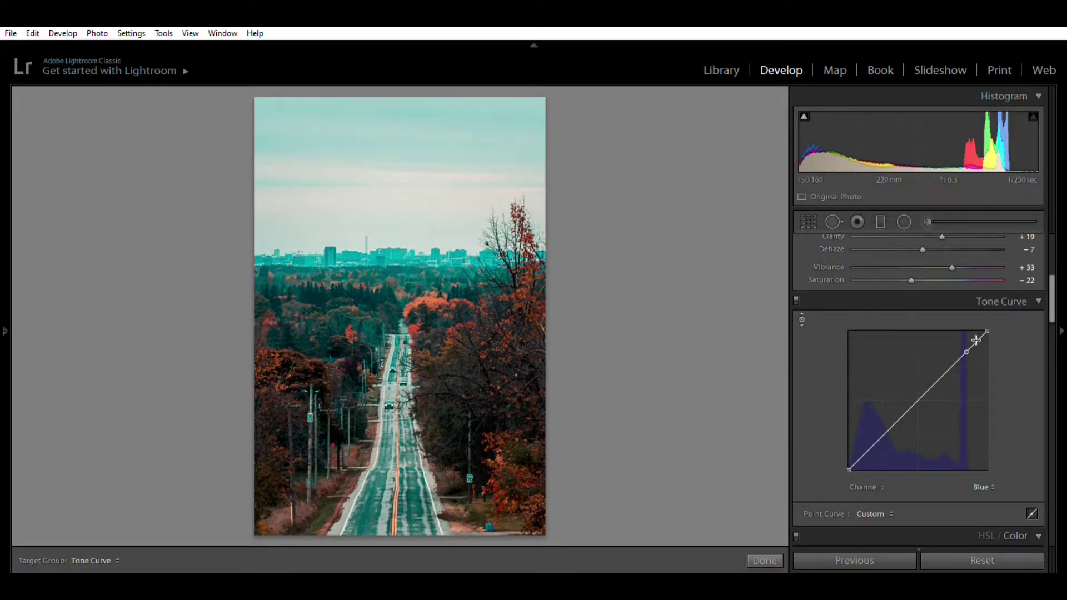
{"action": "key", "text": "Escape"}
{"action": "left_click_drag", "start_coordinate": [967, 339], "coordinate": [966, 339]}
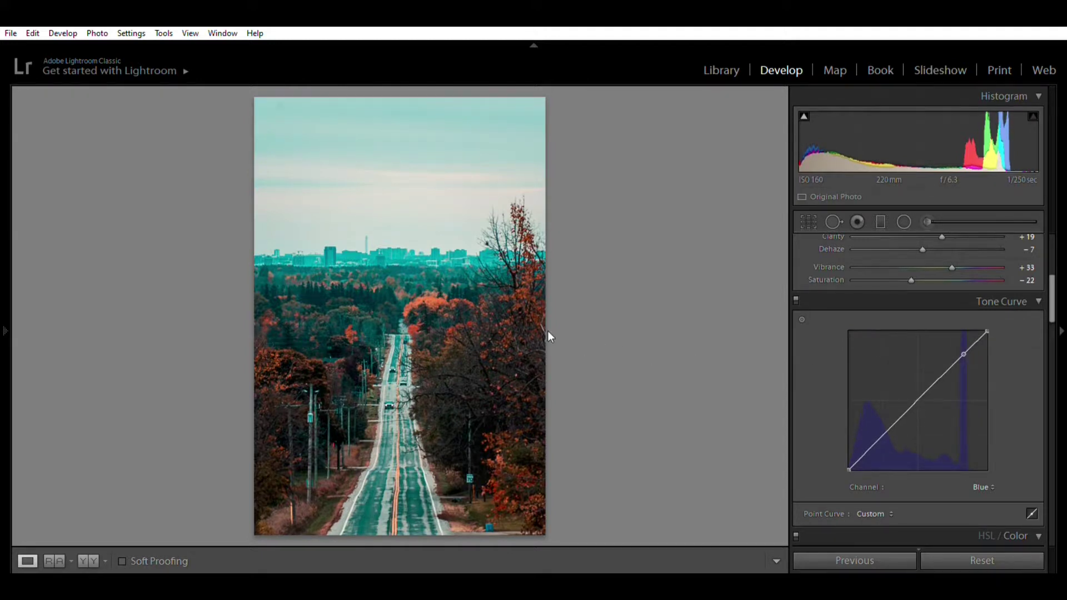
{"action": "key", "text": "backslash"}
{"action": "key", "text": "backslash"}
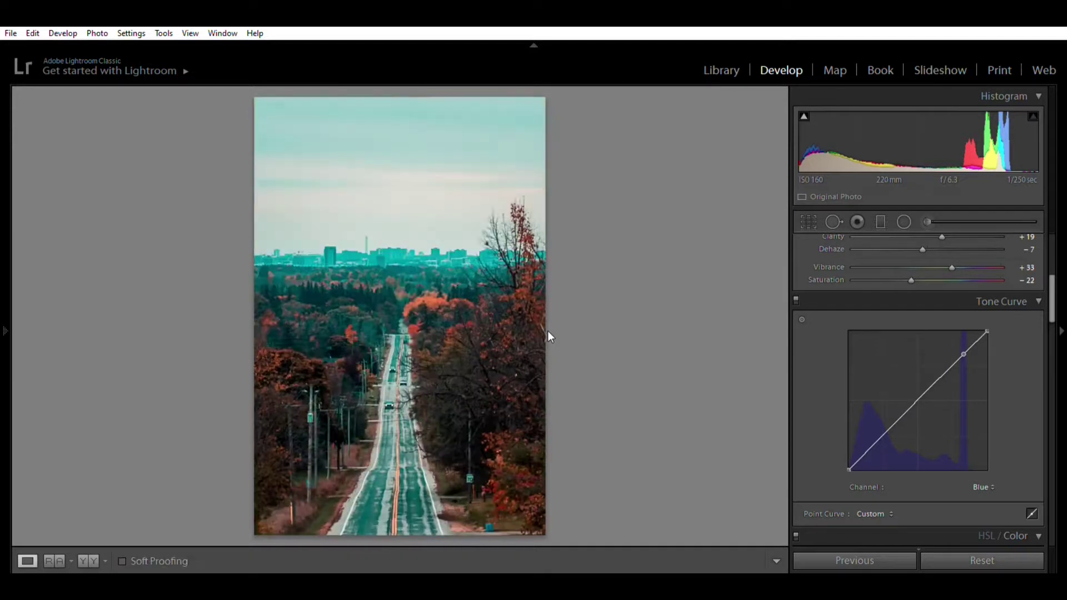